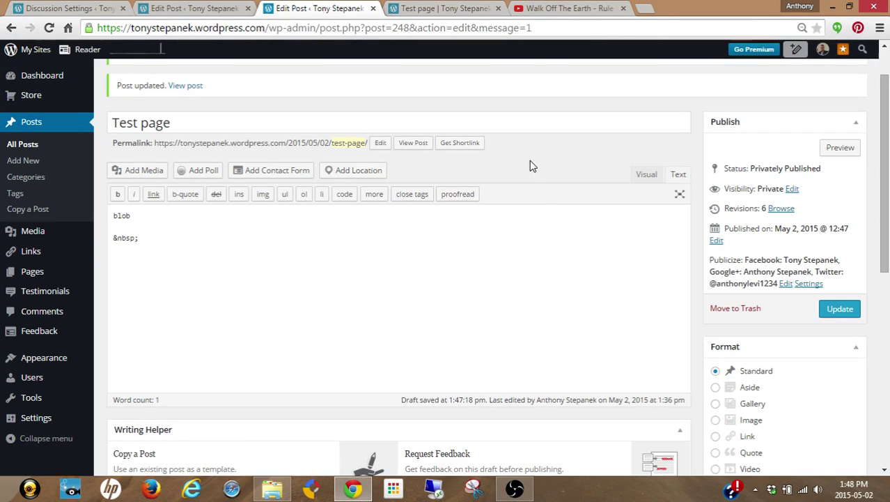
Step: Switch to YouTube and bring up the embed code in the share options of "Walk Off The Earth - Rule the World"
{"action": "left_click", "coordinate": [539, 7]}
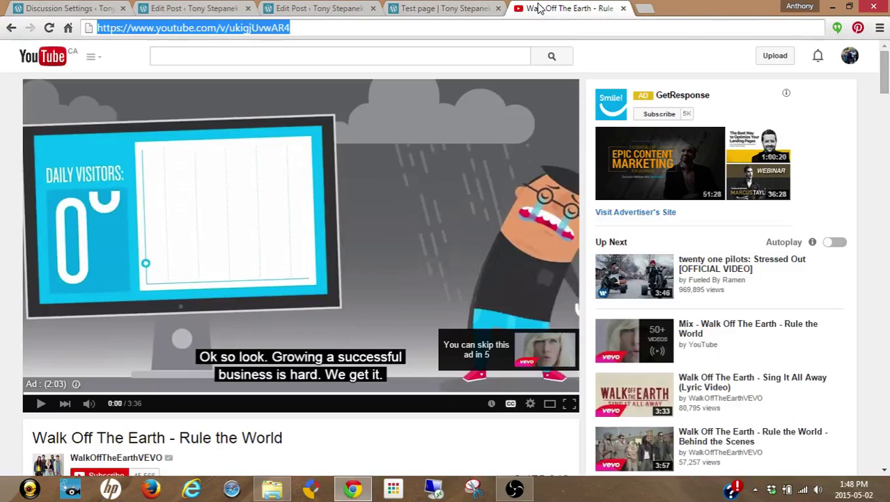
{"action": "left_click", "coordinate": [2, 303]}
{"action": "scroll", "coordinate": [2, 303], "scroll_direction": "down", "scroll_amount": 2}
{"action": "scroll", "coordinate": [2, 303], "scroll_direction": "down", "scroll_amount": 3}
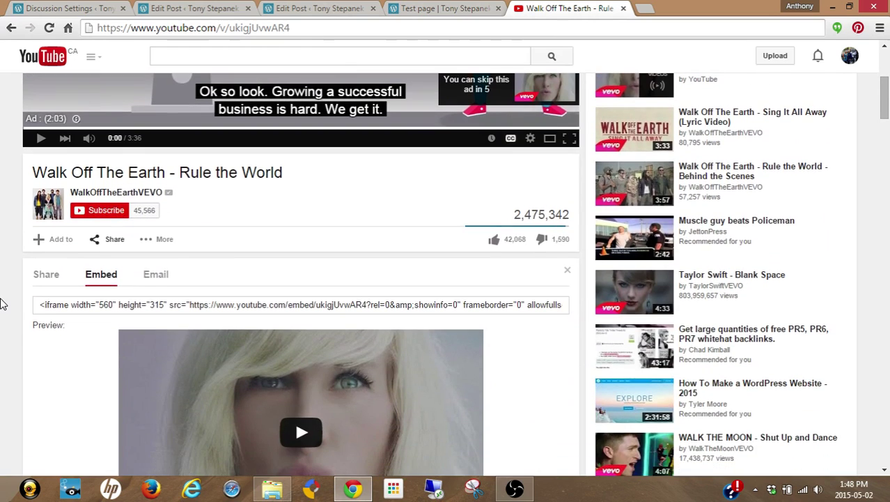
{"action": "scroll", "coordinate": [2, 304], "scroll_direction": "down", "scroll_amount": 1}
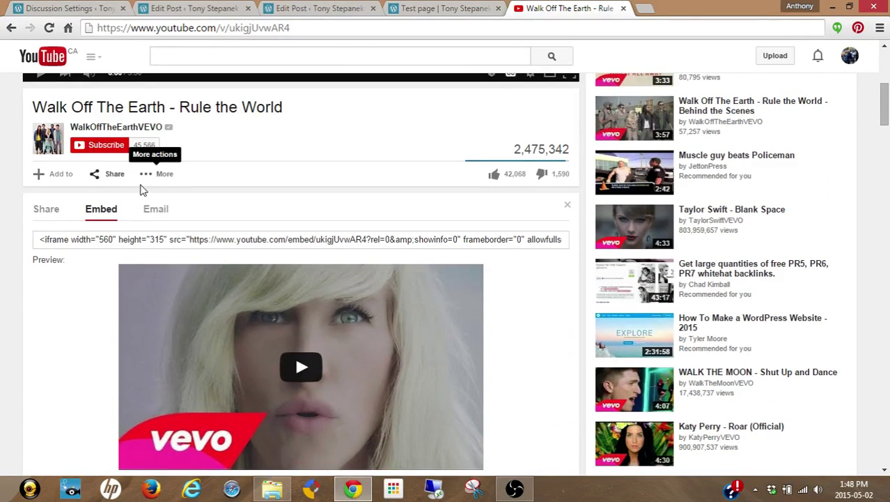
{"action": "left_click", "coordinate": [105, 174]}
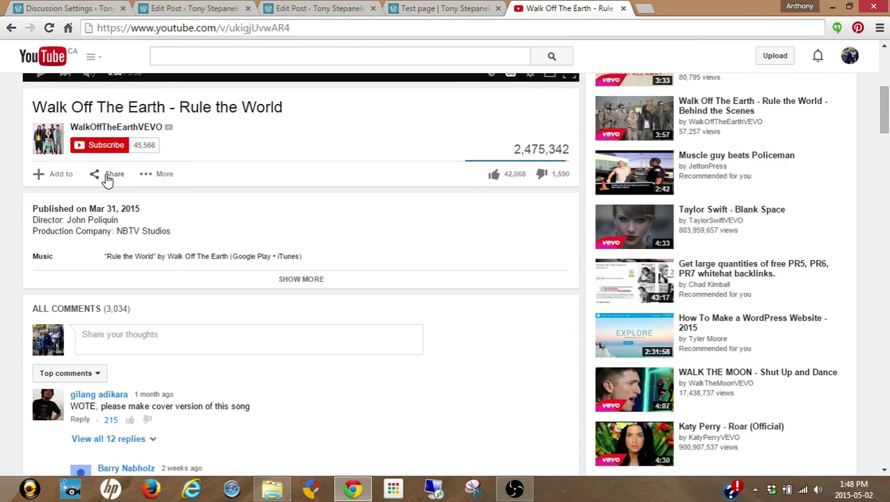
{"action": "left_click", "coordinate": [108, 177]}
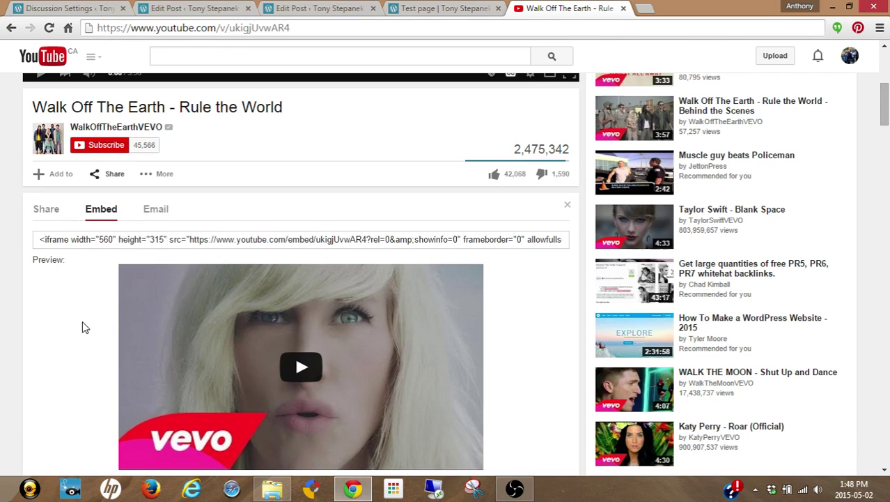
Step: Expand the additional embed options under the video's embed code and examine the available video sizes
{"action": "scroll", "coordinate": [82, 324], "scroll_direction": "down", "scroll_amount": 3}
{"action": "left_click", "coordinate": [287, 340]}
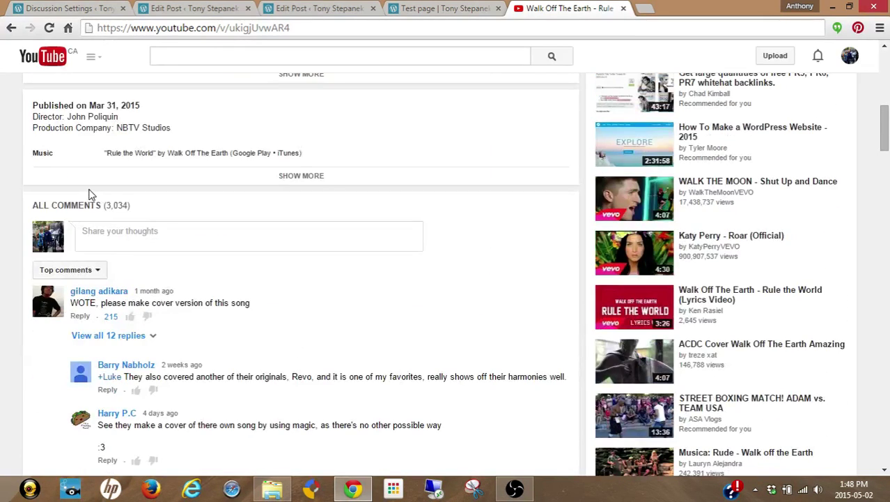
{"action": "left_click", "coordinate": [179, 154]}
{"action": "scroll", "coordinate": [178, 154], "scroll_direction": "up", "scroll_amount": 2}
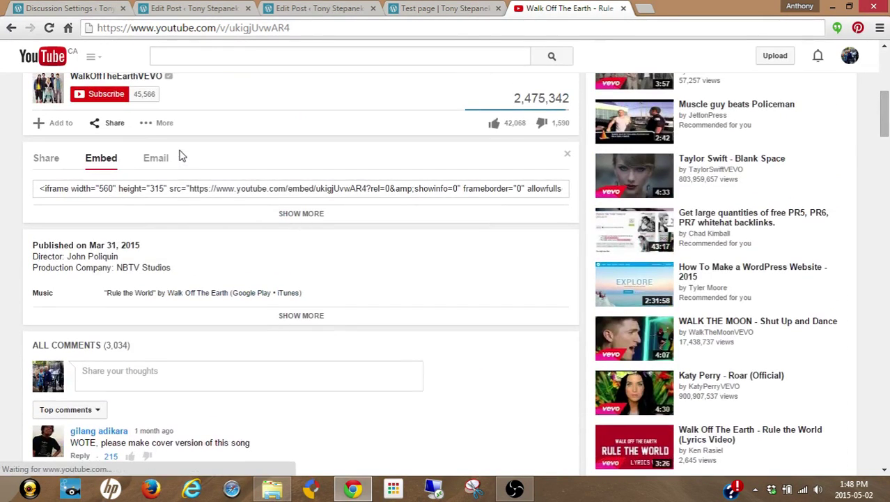
{"action": "left_click", "coordinate": [310, 215]}
{"action": "scroll", "coordinate": [41, 344], "scroll_direction": "down", "scroll_amount": 2}
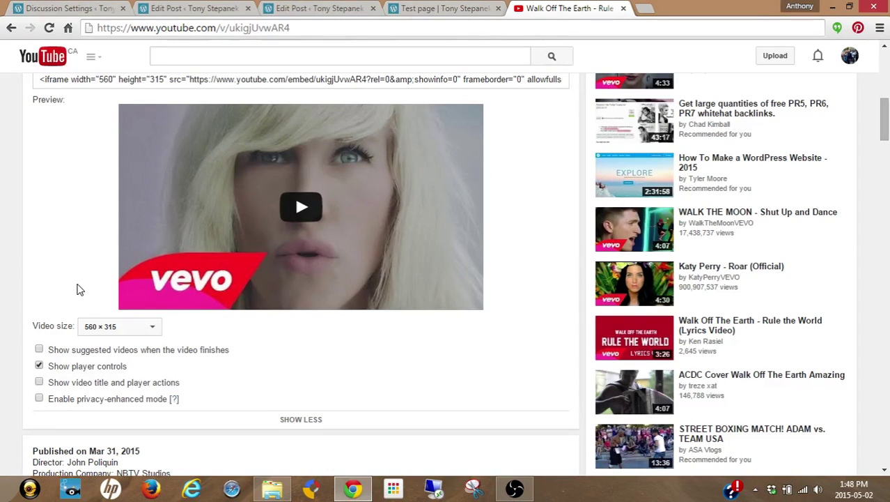
{"action": "left_click", "coordinate": [153, 325]}
{"action": "left_click", "coordinate": [154, 328]}
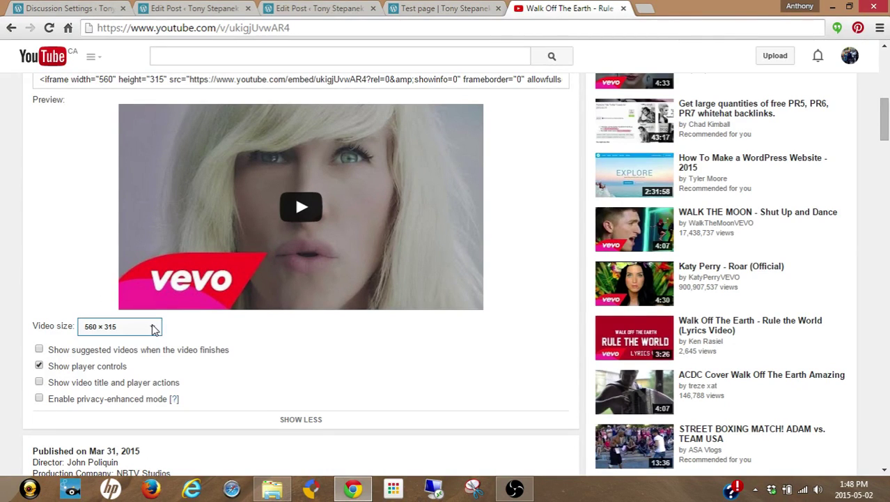
Step: Select and copy the video's entire iframe embed code
{"action": "scroll", "coordinate": [89, 259], "scroll_direction": "up", "scroll_amount": 1}
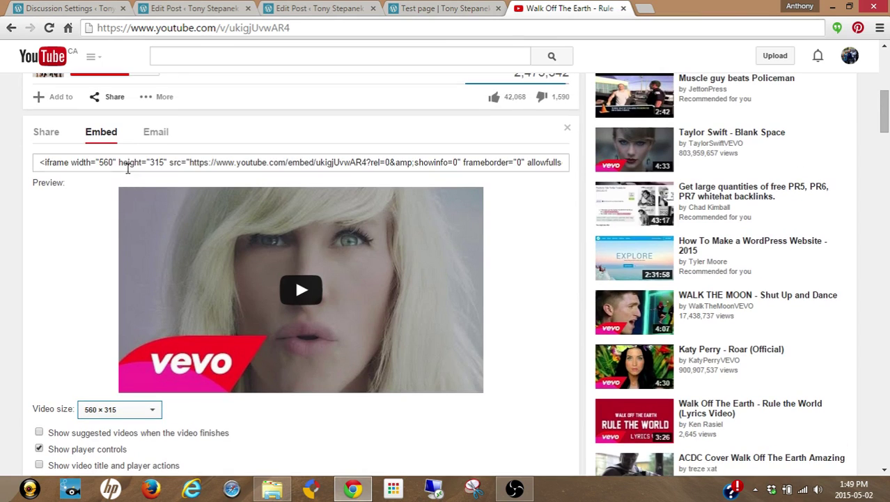
{"action": "left_click", "coordinate": [128, 162]}
{"action": "left_click", "coordinate": [128, 166]}
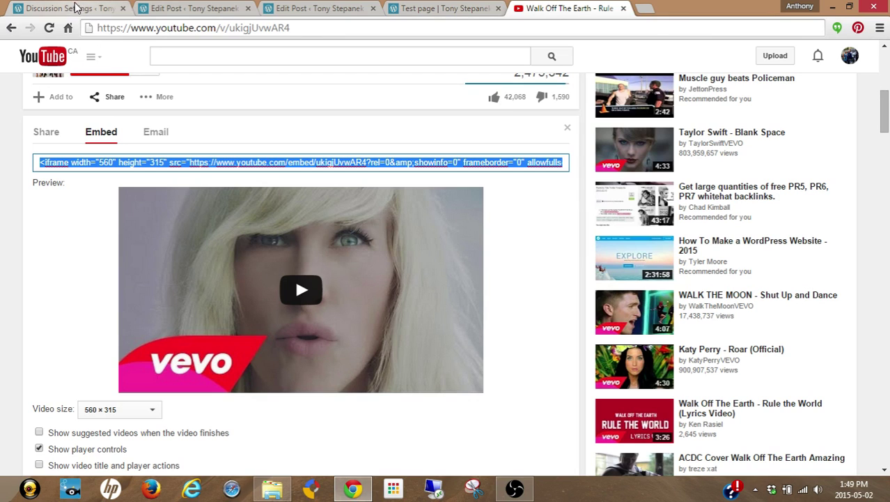
Step: Paste the copied iframe code on a new line below "&nbsp;" in the Test page post's HTML in WordPress
{"action": "left_click", "coordinate": [289, 10]}
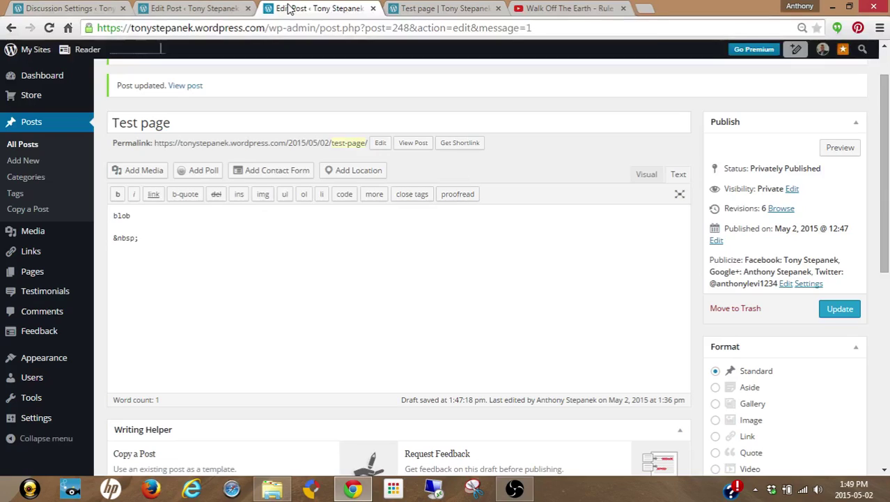
{"action": "left_click", "coordinate": [146, 266]}
{"action": "key", "text": "Return"}
{"action": "type", "text": "<iframe width=\"560\" height=\"315\" src=\"https://www.youtube.com/embed/ukigjUvwAR4?rel=0&amp;showinfo=0\" frameborder=\"0\" allowfullscreen></iframe>"}
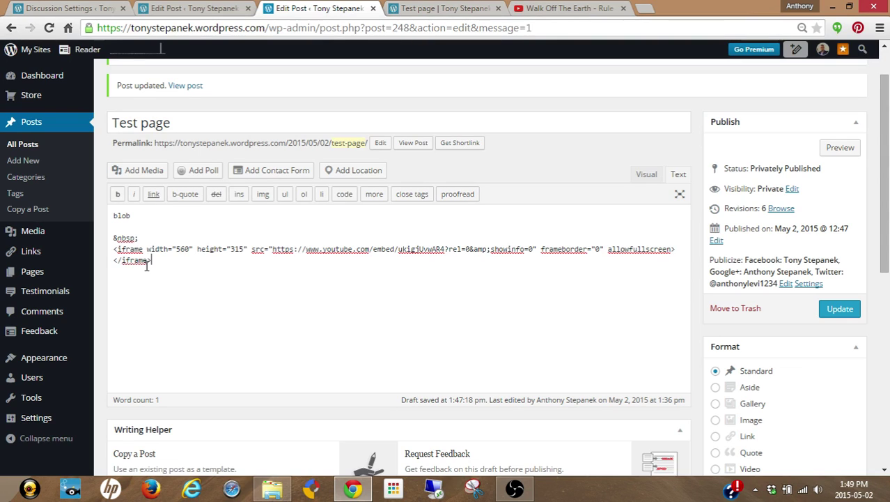
Step: Insert "autoplay=1;" directly after the question mark in the iframe's YouTube embed URL
{"action": "left_click", "coordinate": [448, 248]}
{"action": "type", "text": "autopla"}
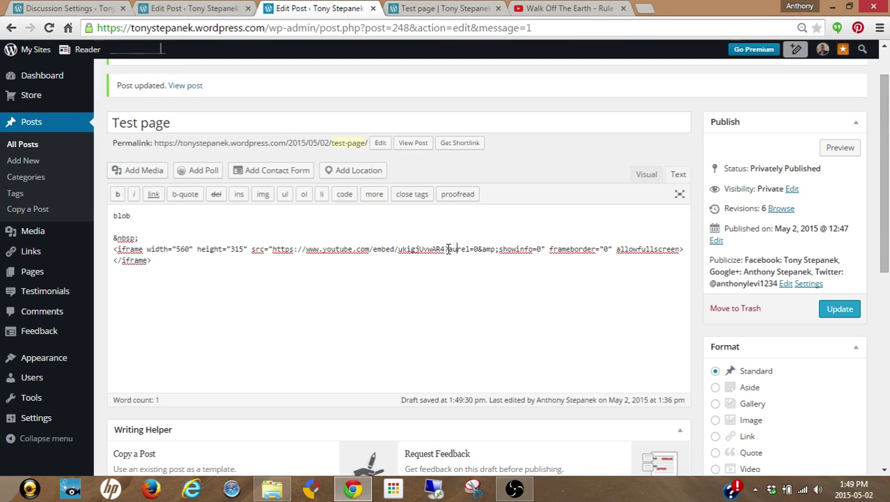
{"action": "type", "text": "y"}
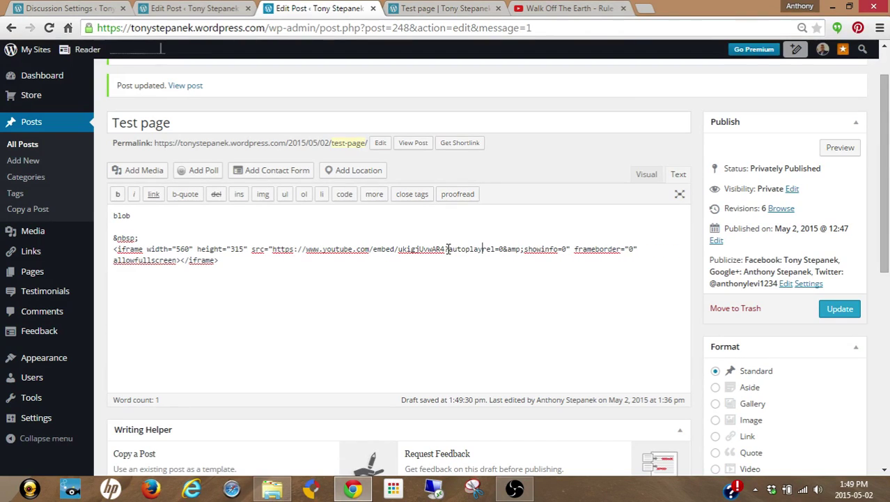
{"action": "type", "text": "=1"}
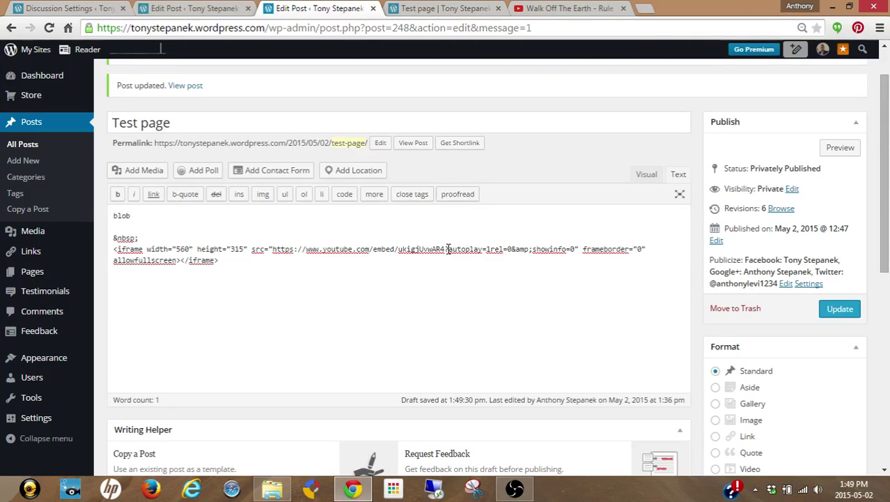
{"action": "type", "text": ";"}
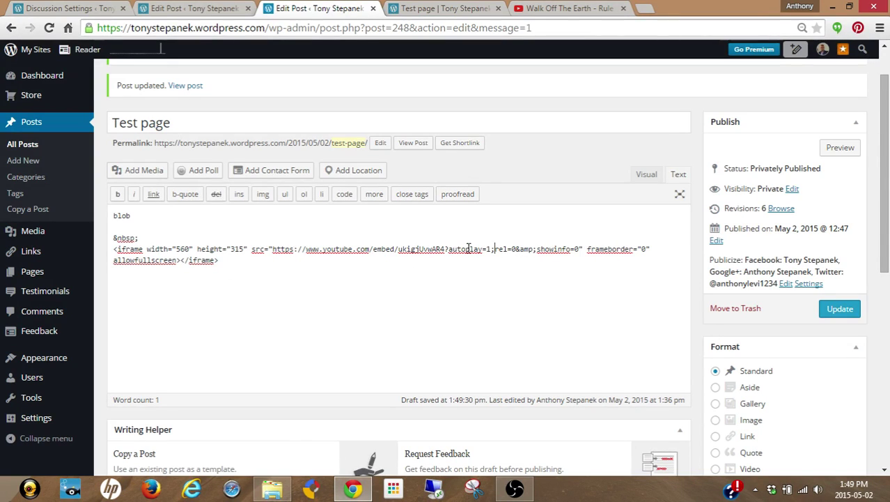
Step: Duplicate the complete iframe code below the first one, separated by a blank line
{"action": "left_click_drag", "start_coordinate": [222, 260], "coordinate": [115, 253]}
{"action": "key", "text": "ctrl+c"}
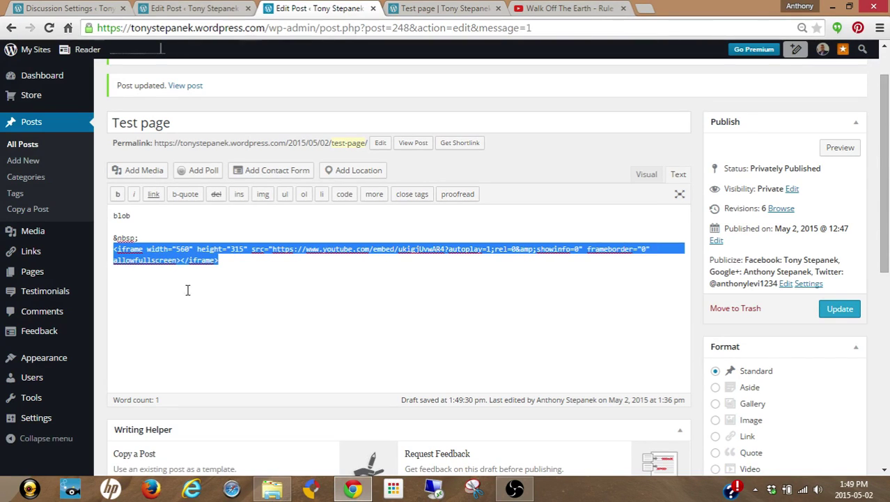
{"action": "left_click", "coordinate": [261, 308]}
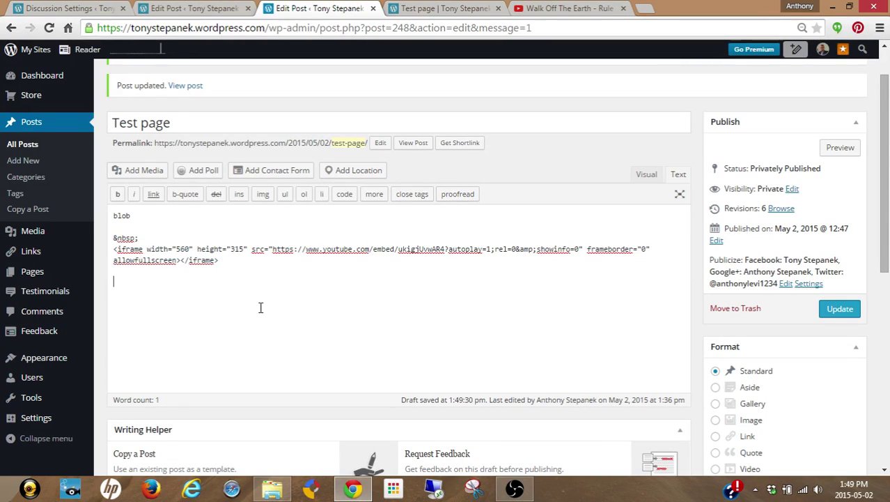
{"action": "key", "text": "ctrl+v"}
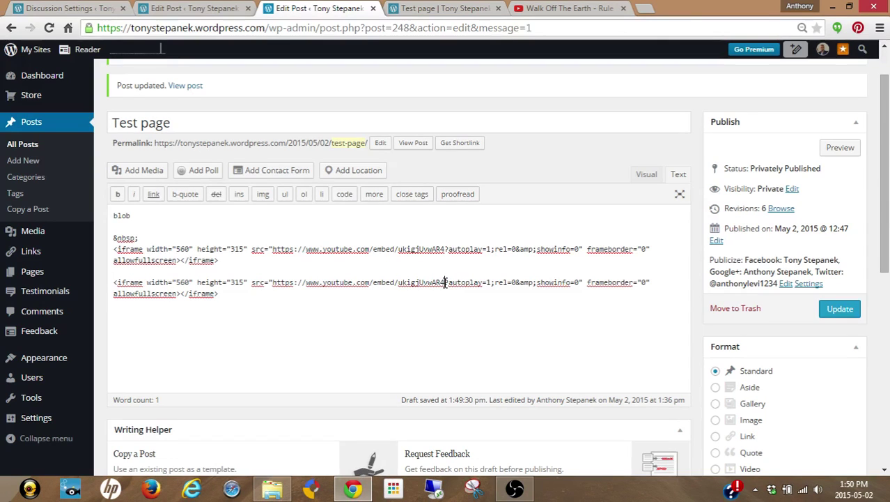
Step: Replace all URL parameters in the second iframe with only "?autoplay=1"
{"action": "mouse_move", "coordinate": [445, 284]}
{"action": "left_mouse_down"}
{"action": "mouse_move", "coordinate": [581, 293]}
{"action": "mouse_move", "coordinate": [579, 282]}
{"action": "left_mouse_up"}
{"action": "key", "text": "BackSpace"}
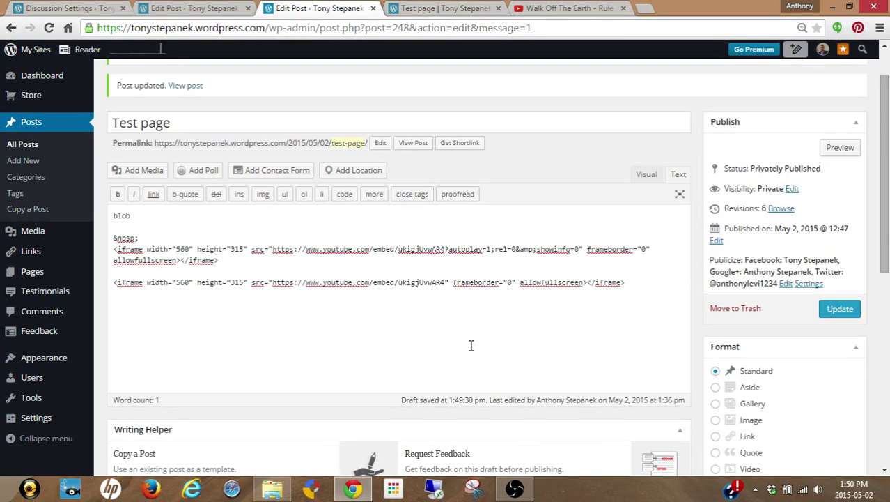
{"action": "type", "text": "?aut"}
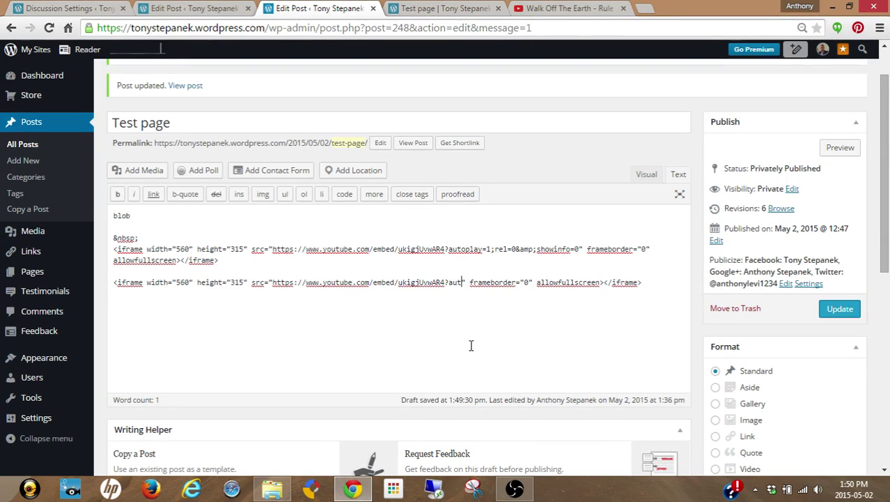
{"action": "type", "text": "oplay="}
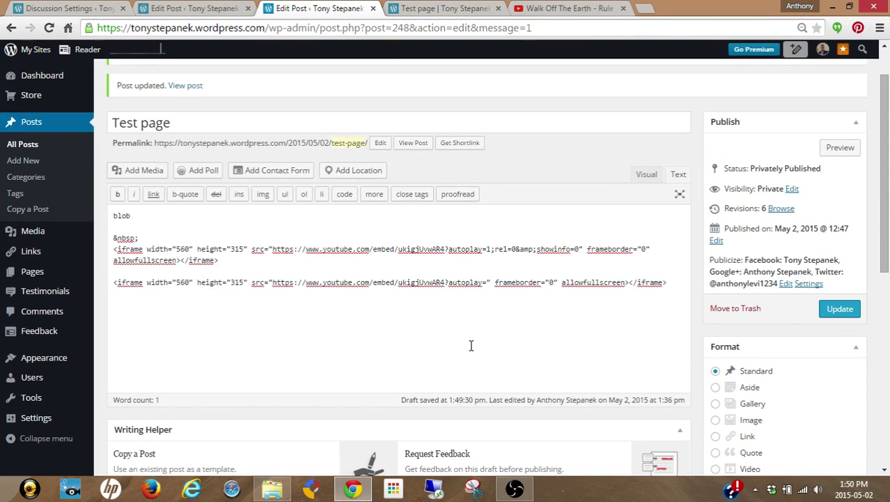
{"action": "type", "text": "1"}
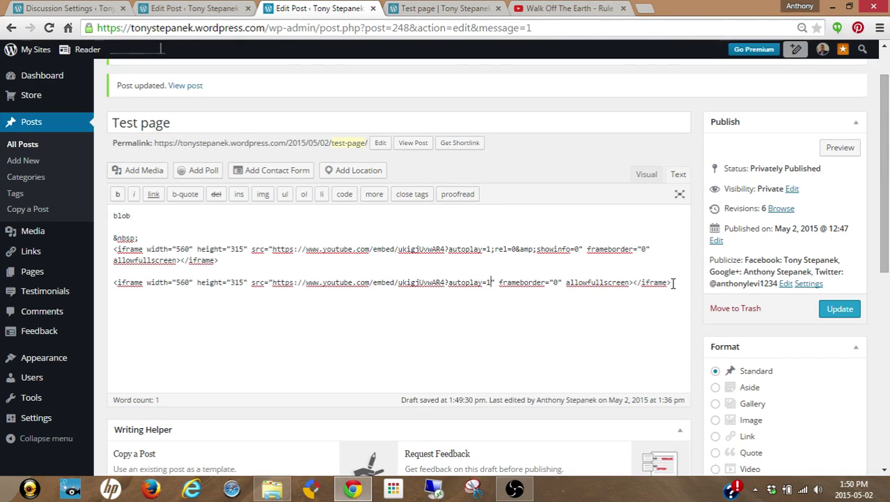
{"action": "left_click_drag", "start_coordinate": [671, 282], "coordinate": [269, 279]}
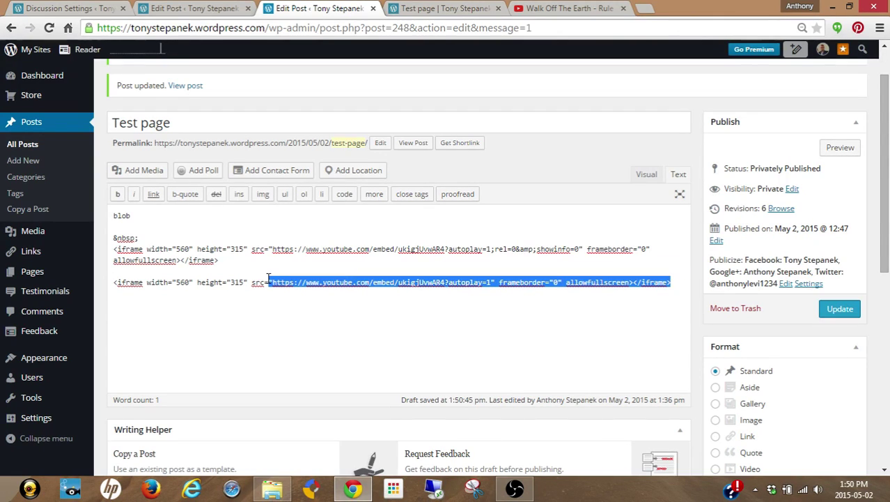
{"action": "left_click", "coordinate": [547, 325]}
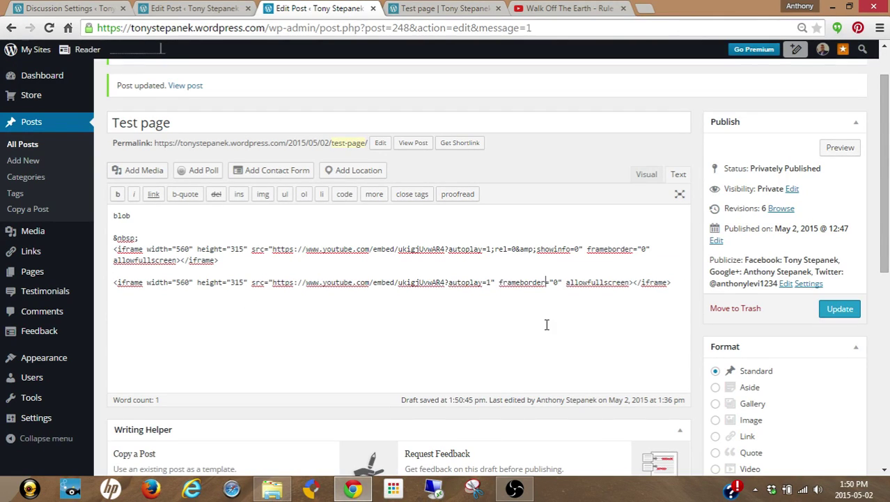
Step: Update the Test page post and preview it to check both embedded videos for autoplay
{"action": "left_click", "coordinate": [845, 310]}
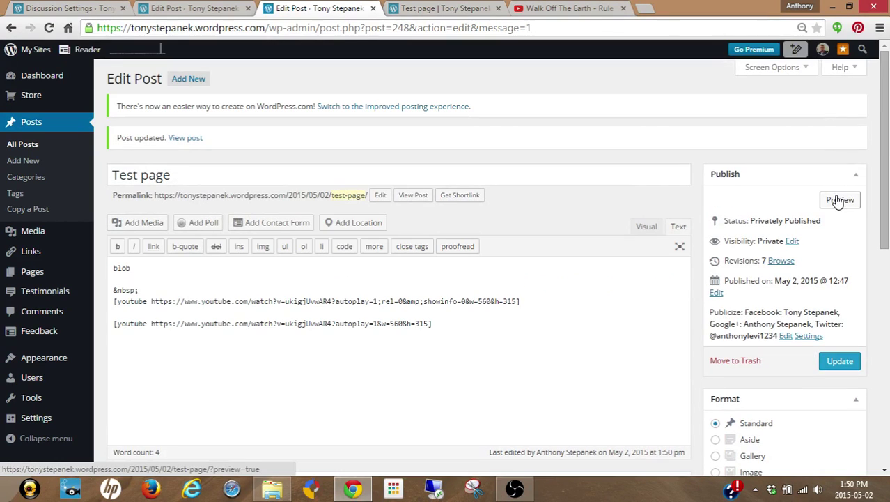
{"action": "left_click", "coordinate": [841, 200]}
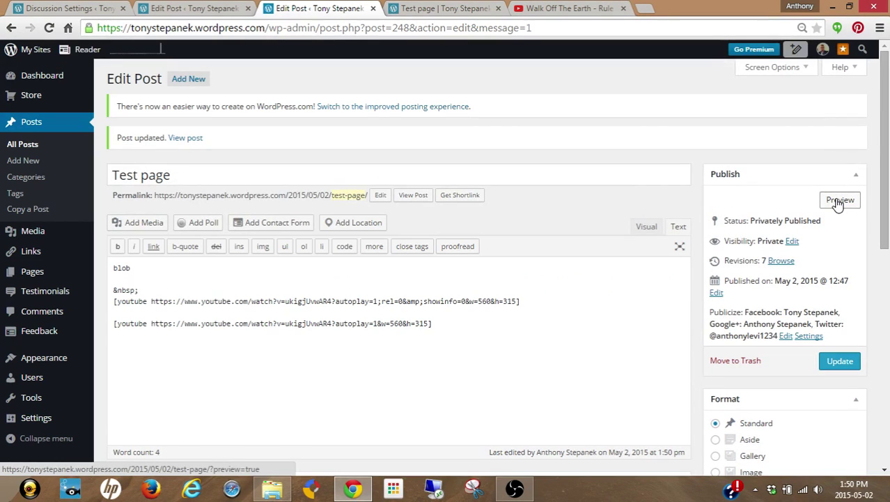
{"action": "left_click", "coordinate": [453, 9]}
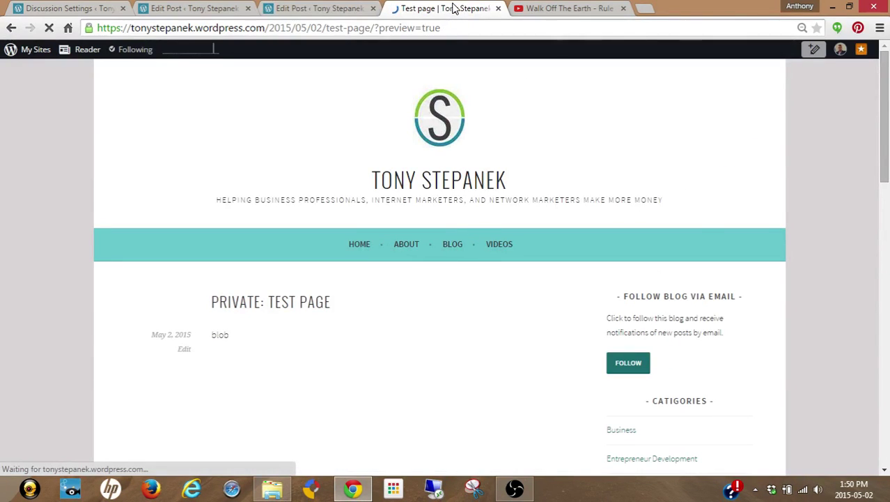
{"action": "scroll", "coordinate": [39, 329], "scroll_direction": "down", "scroll_amount": 4}
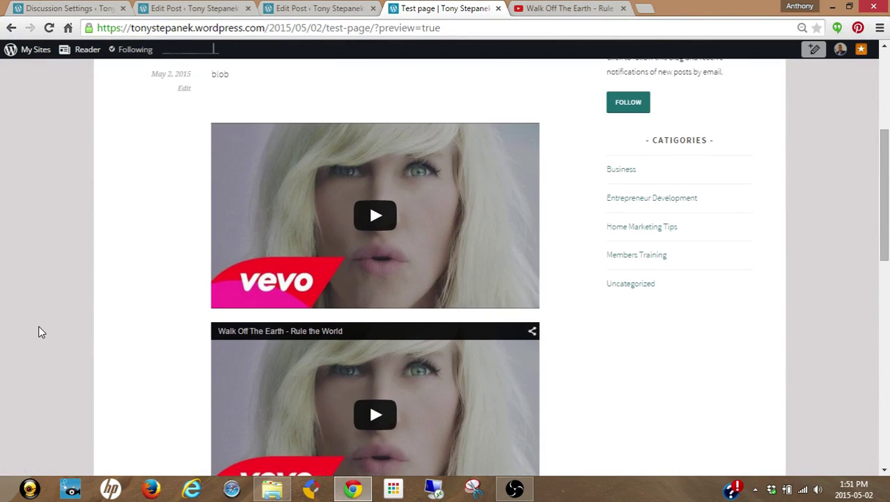
{"action": "scroll", "coordinate": [38, 326], "scroll_direction": "down", "scroll_amount": 2}
{"action": "scroll", "coordinate": [39, 326], "scroll_direction": "up", "scroll_amount": 5}
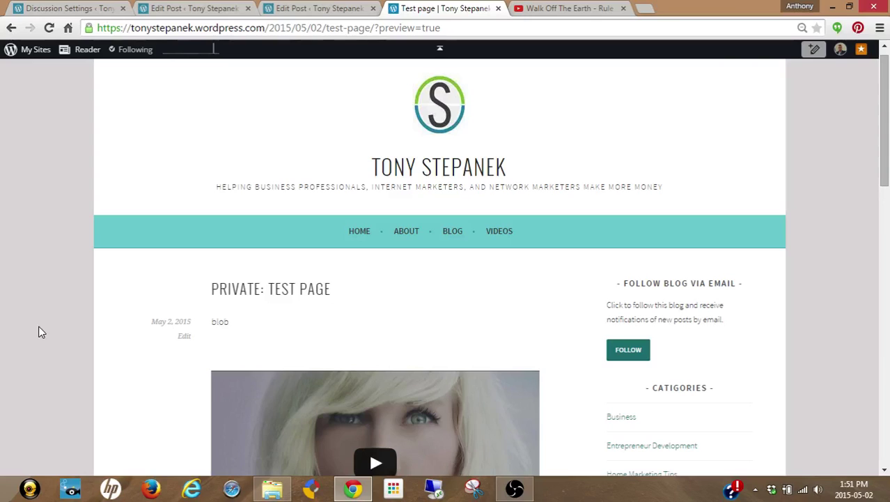
{"action": "scroll", "coordinate": [39, 328], "scroll_direction": "up", "scroll_amount": 1}
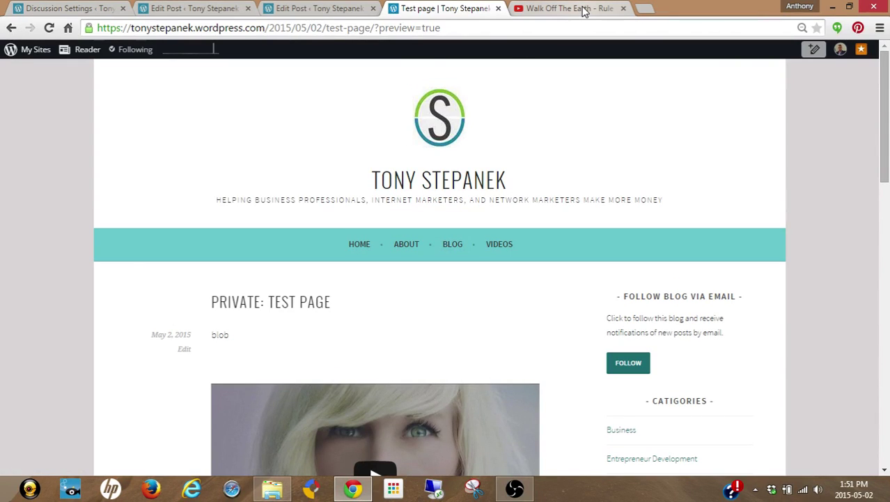
Step: Copy the complete gigya shortcode from item 1 of the autoplay instructions in the other post being edited
{"action": "left_click", "coordinate": [193, 9]}
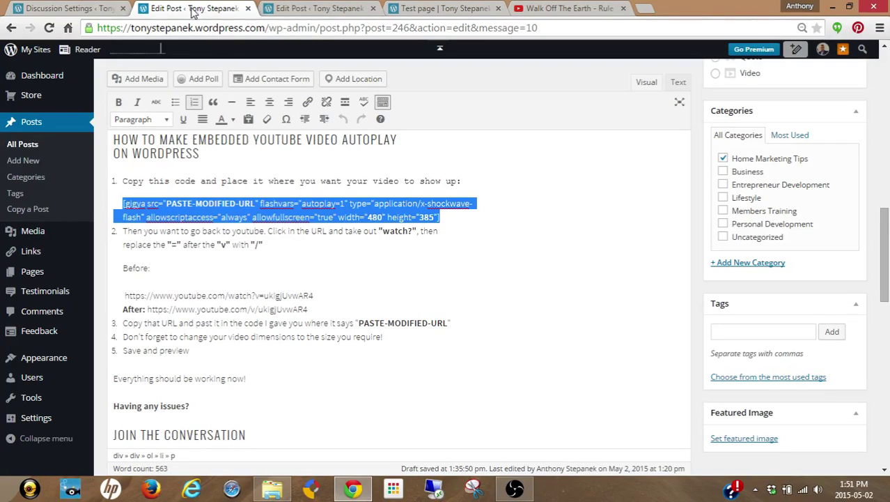
{"action": "left_click", "coordinate": [490, 277]}
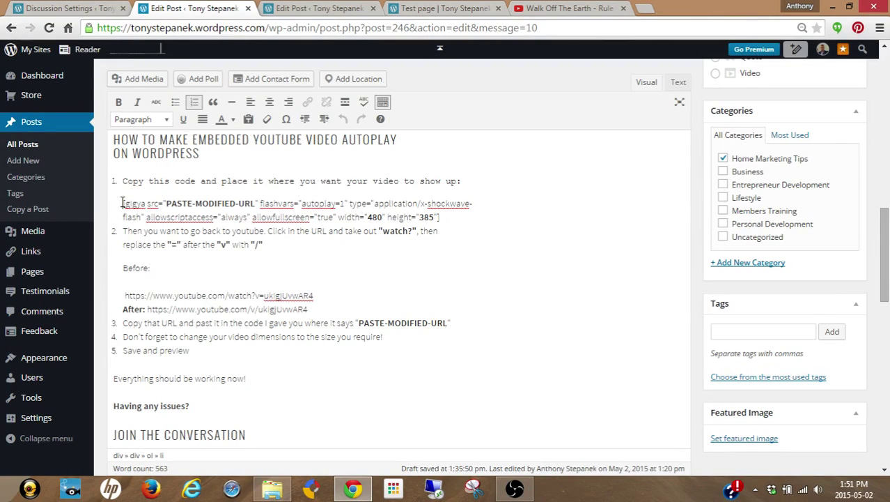
{"action": "left_click_drag", "start_coordinate": [121, 203], "coordinate": [443, 217]}
{"action": "key", "text": "ctrl+c"}
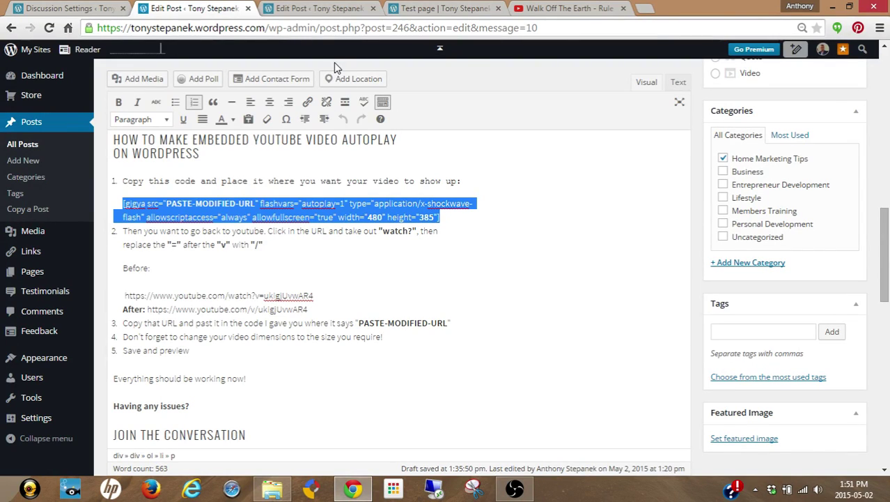
Step: Replace both YouTube shortcodes in the Test page post with the copied gigya shortcode
{"action": "left_click", "coordinate": [324, 9]}
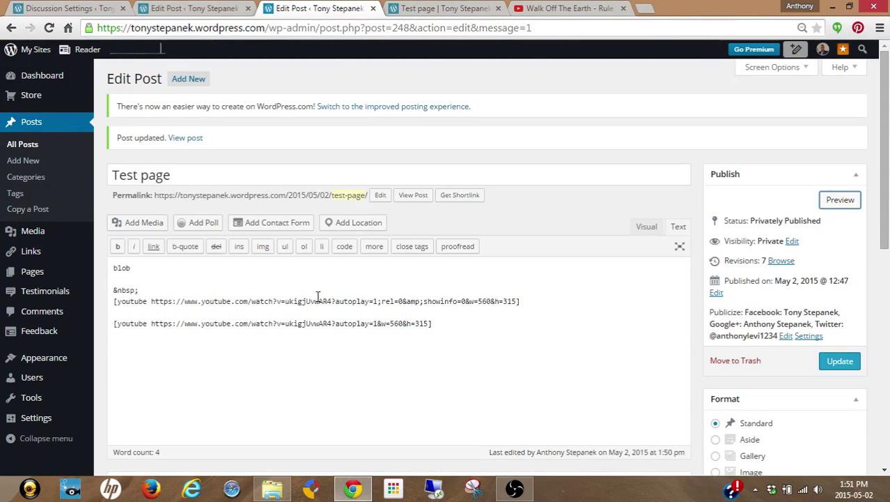
{"action": "left_click_drag", "start_coordinate": [433, 323], "coordinate": [111, 304]}
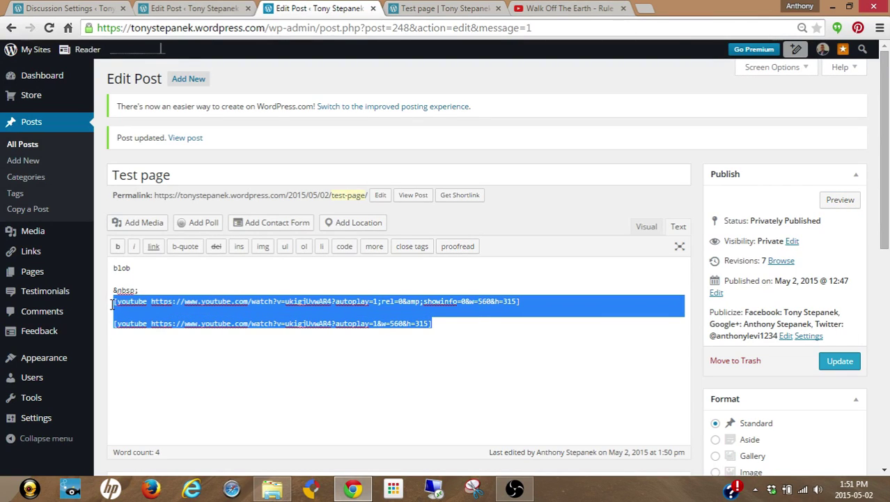
{"action": "key", "text": "ctrl+v"}
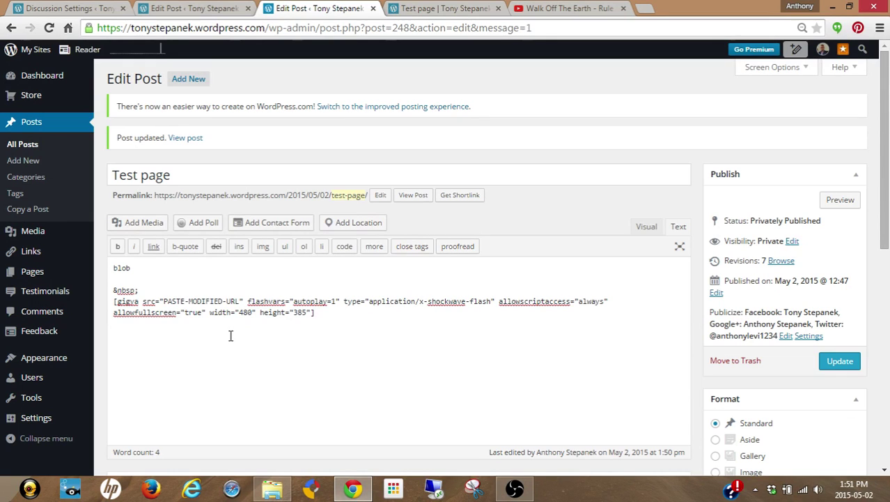
{"action": "left_click", "coordinate": [550, 8]}
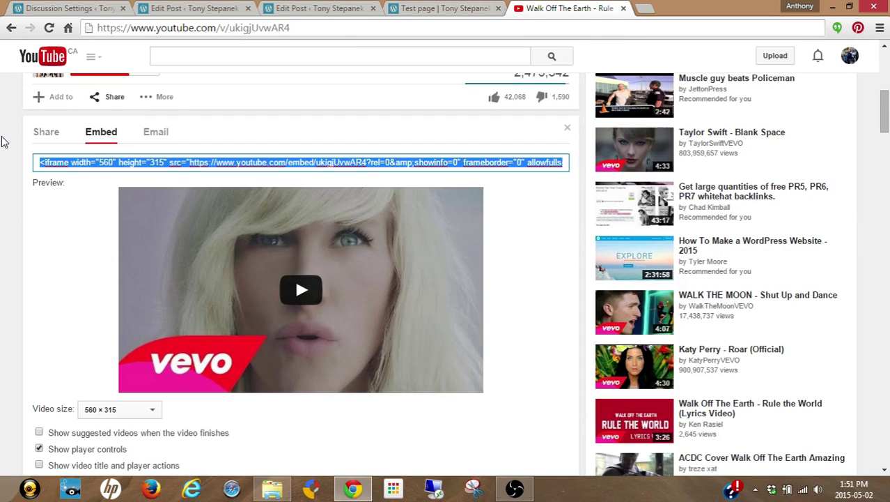
{"action": "key", "text": "F5"}
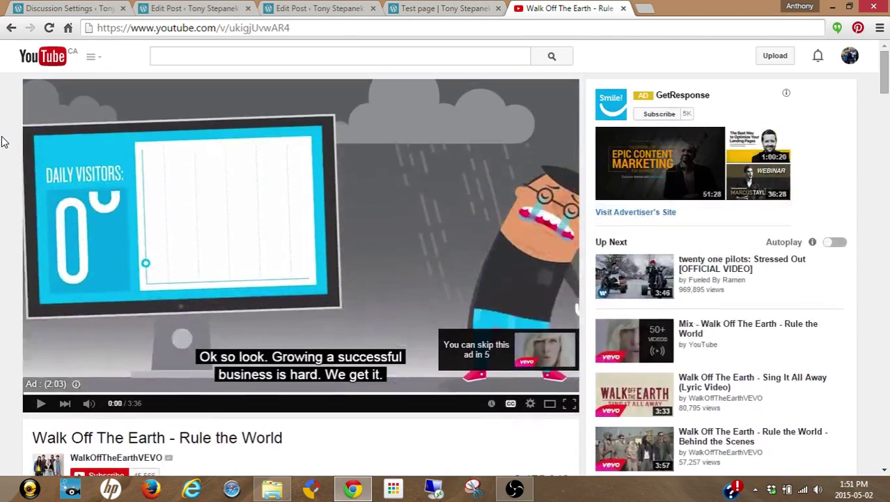
{"action": "left_click", "coordinate": [196, 27]}
{"action": "key", "text": "ctrl+c"}
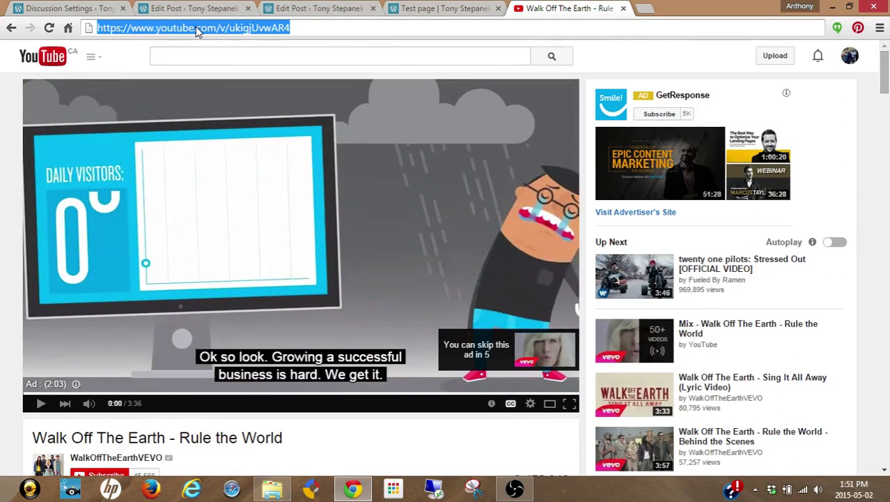
{"action": "left_click", "coordinate": [49, 28]}
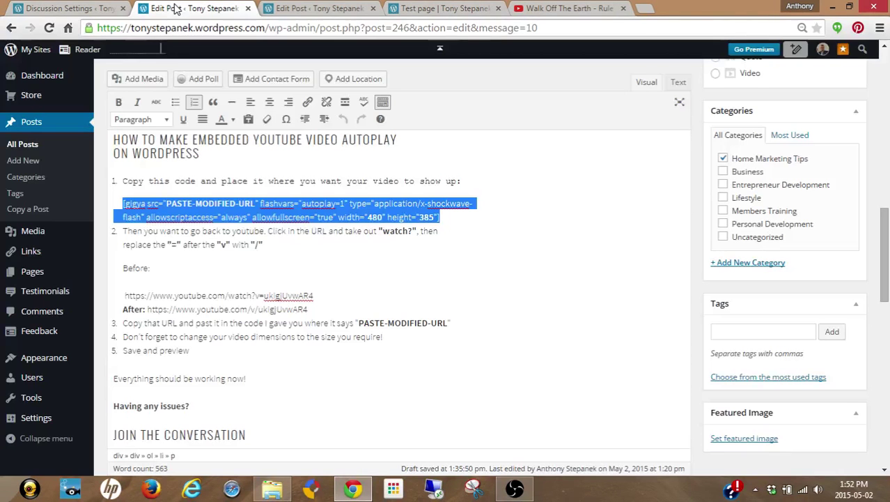
{"action": "left_click", "coordinate": [324, 10]}
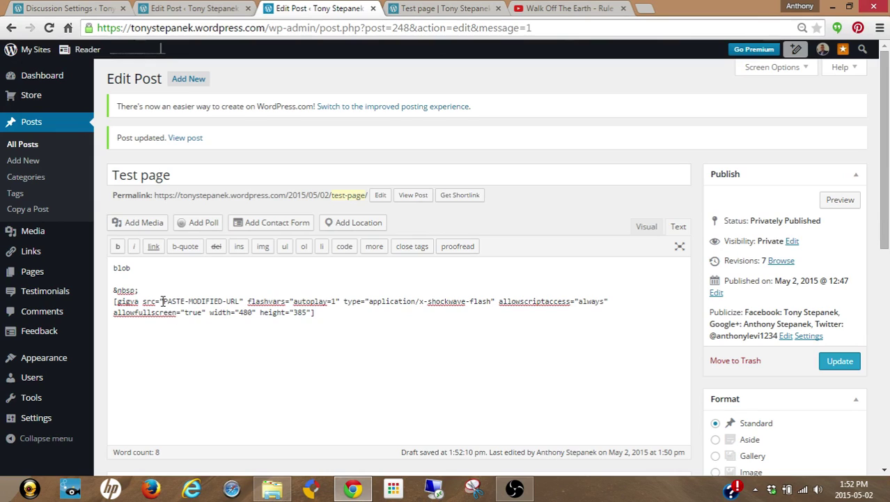
{"action": "left_click_drag", "start_coordinate": [165, 301], "coordinate": [241, 301]}
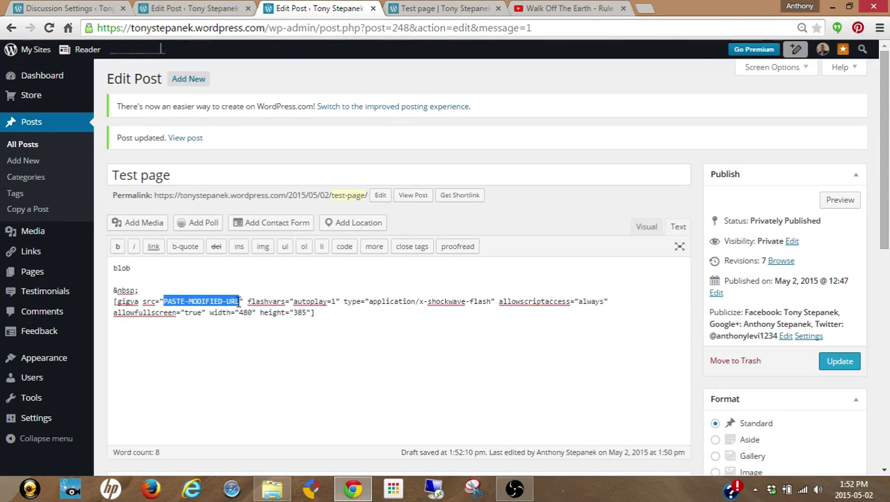
{"action": "key", "text": "ctrl+v"}
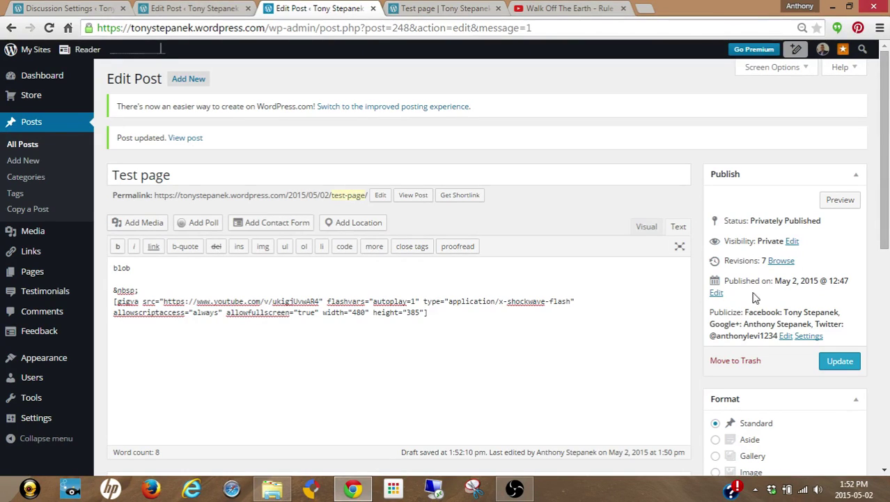
Step: Update the Test page post despite the proofreader suggestions, preview it to check the video's autoplay, pause the video and return to the editor
{"action": "left_click", "coordinate": [839, 362]}
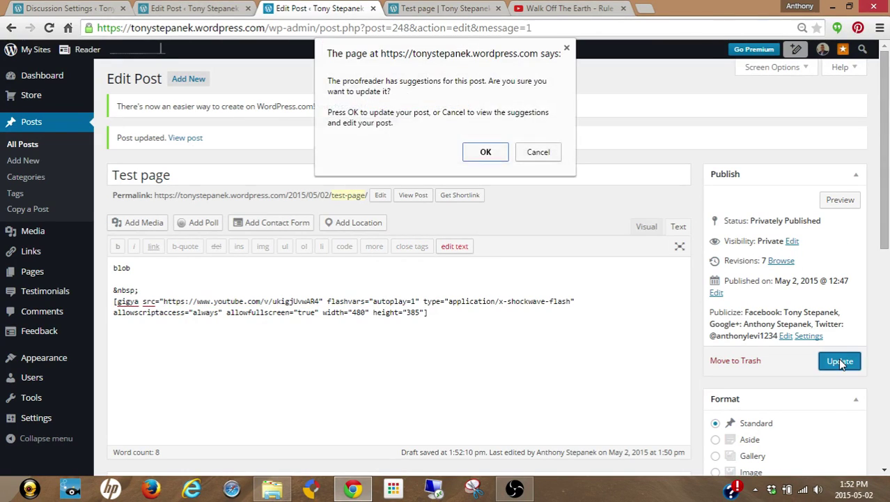
{"action": "left_click", "coordinate": [488, 154]}
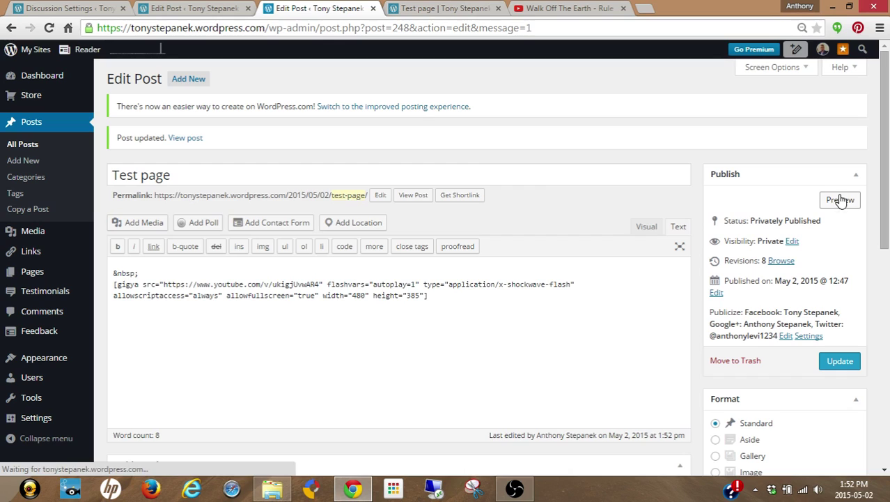
{"action": "left_click", "coordinate": [841, 201]}
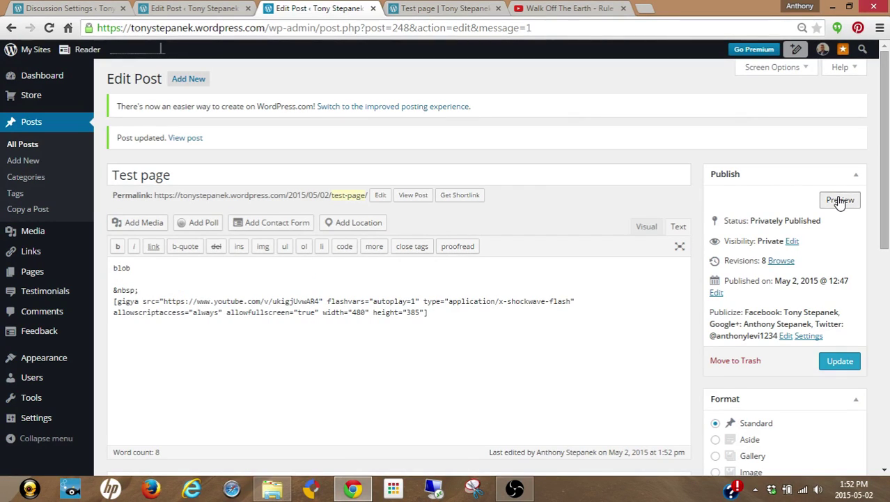
{"action": "left_click", "coordinate": [446, 9]}
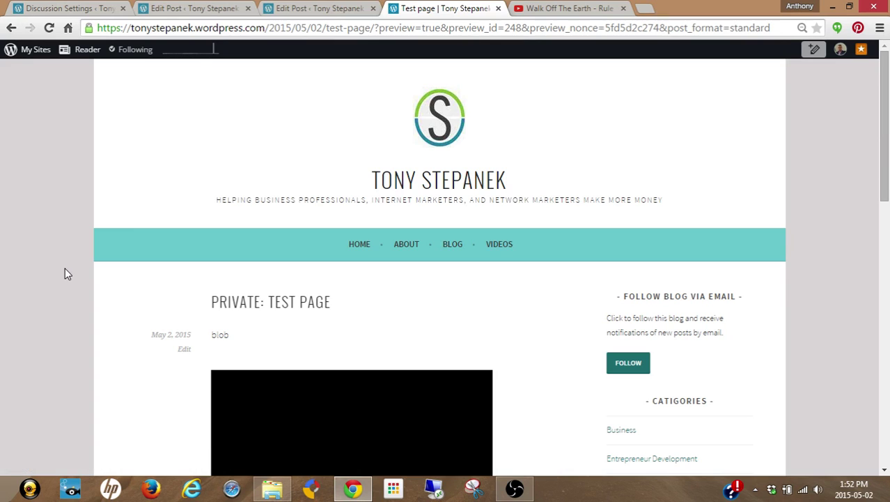
{"action": "scroll", "coordinate": [65, 274], "scroll_direction": "down", "scroll_amount": 2}
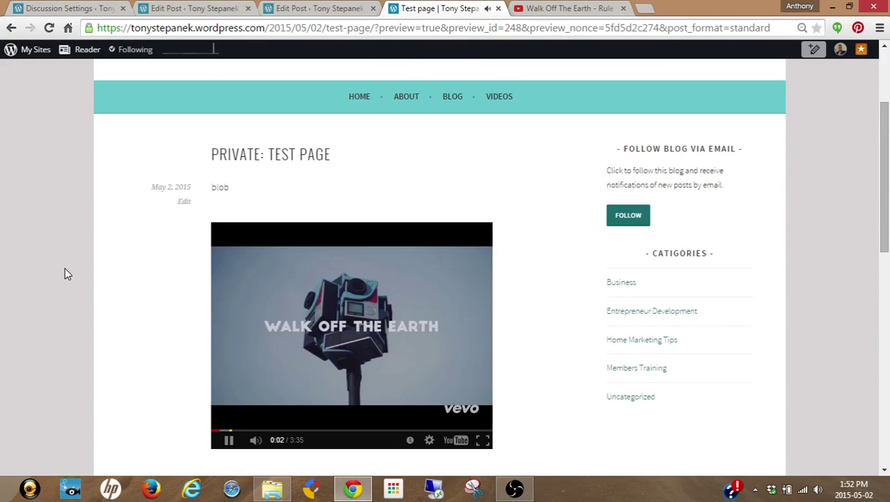
{"action": "left_click", "coordinate": [227, 449]}
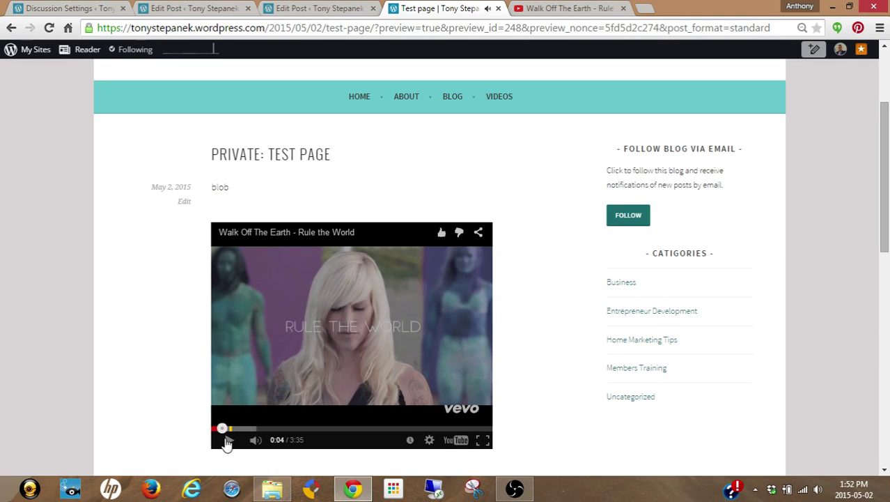
{"action": "left_click", "coordinate": [307, 10]}
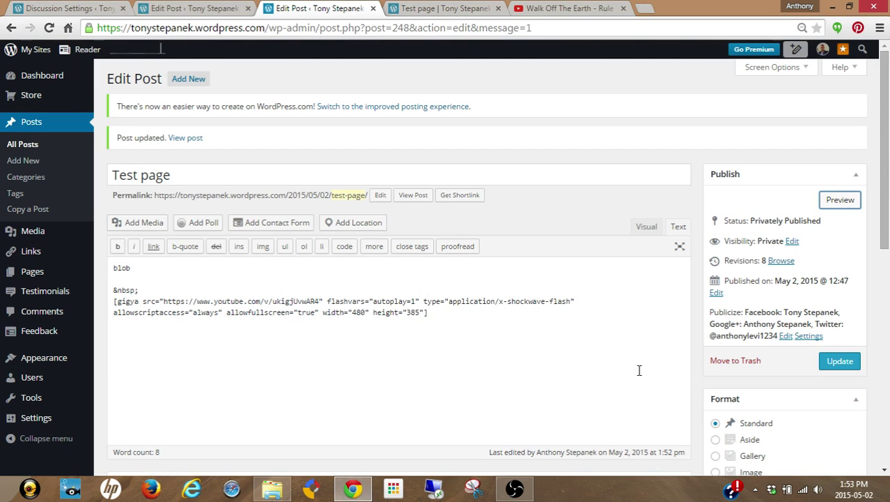
{"action": "mouse_move", "coordinate": [524, 491]}
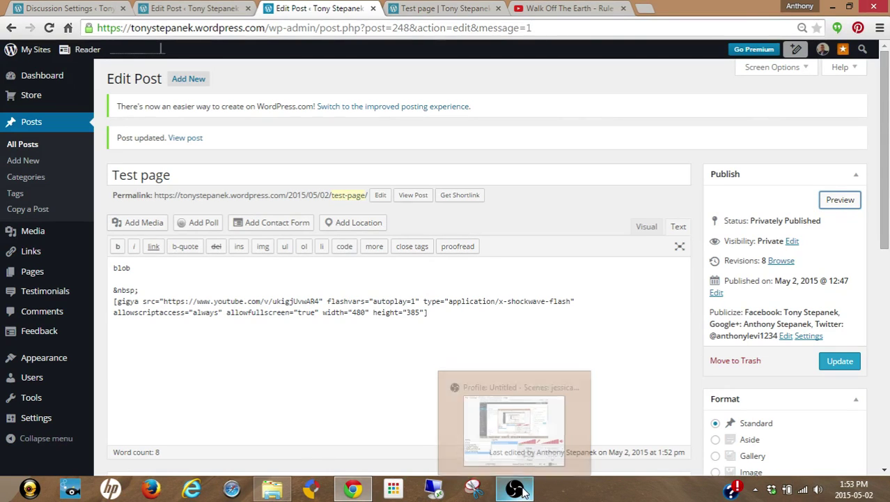